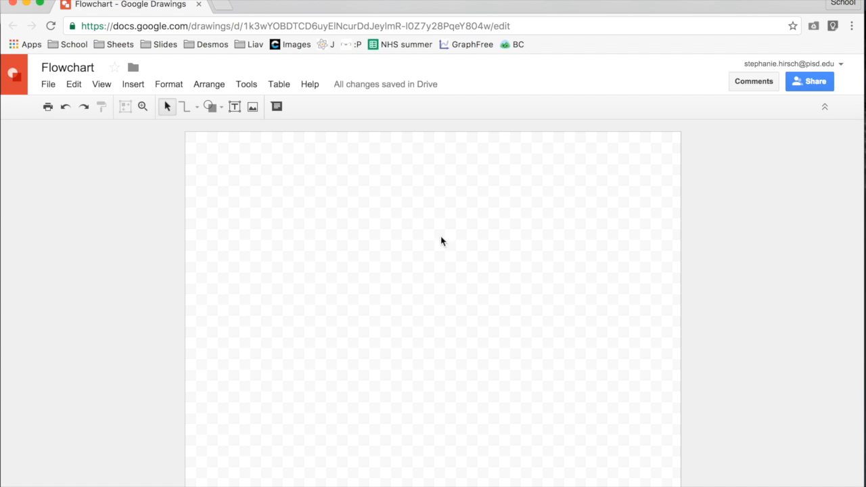
- Draw a flowchart alternate-process shape, a wide rounded rectangle, in the upper middle of the canvas
left_click(217, 110)
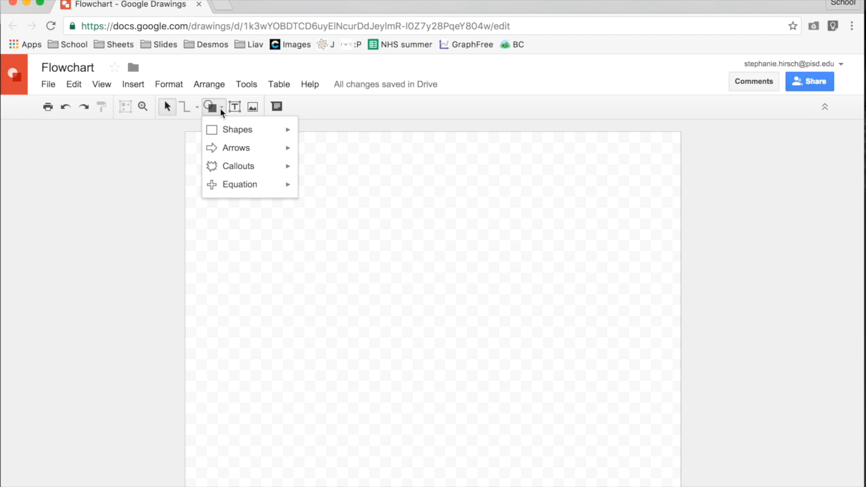
mouse_move(222, 131)
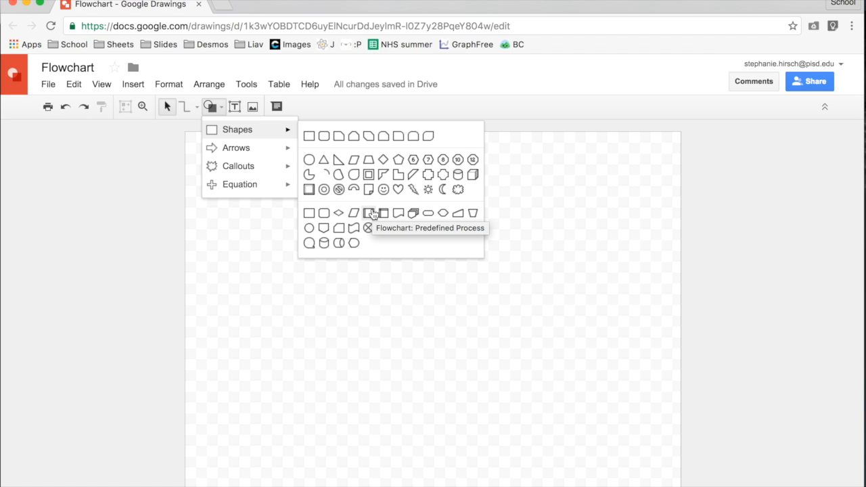
left_click(325, 213)
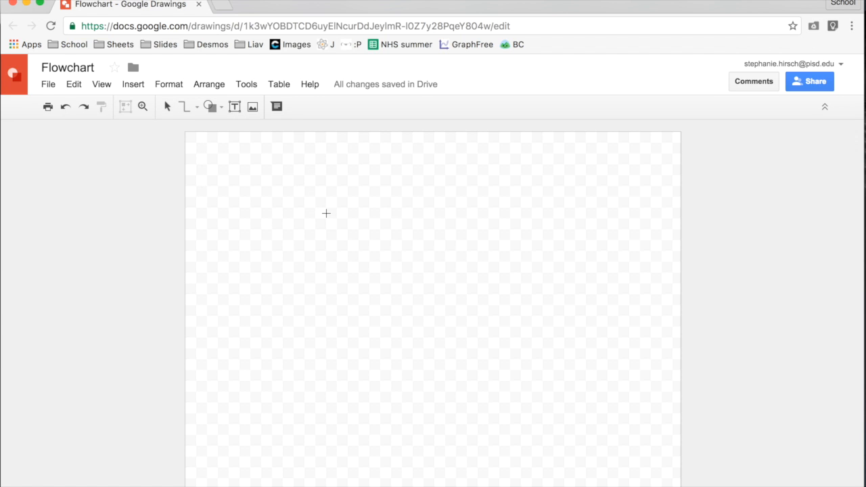
left_click_drag(352, 189, 520, 257)
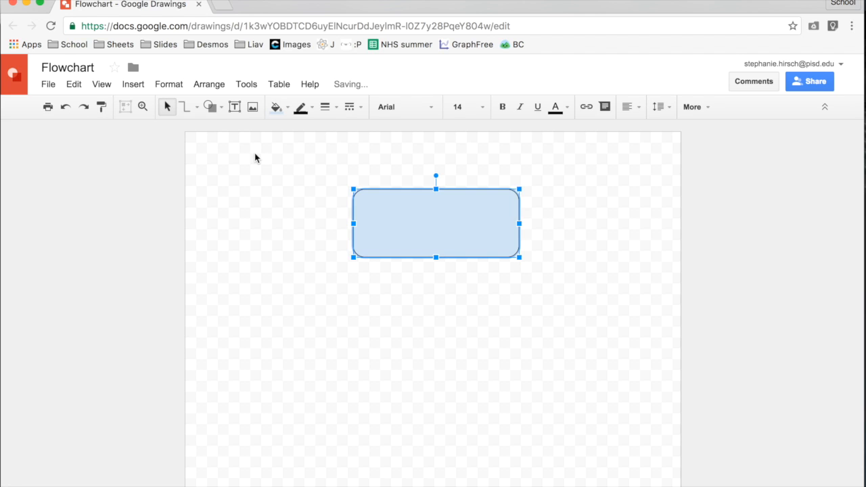
- Draw a flowchart decision diamond below the rounded rectangle, offset to its left
left_click(210, 106)
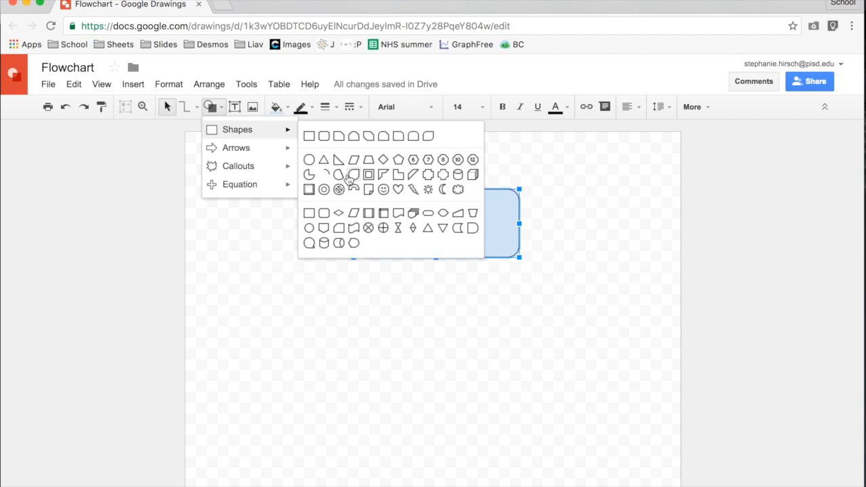
left_click(338, 212)
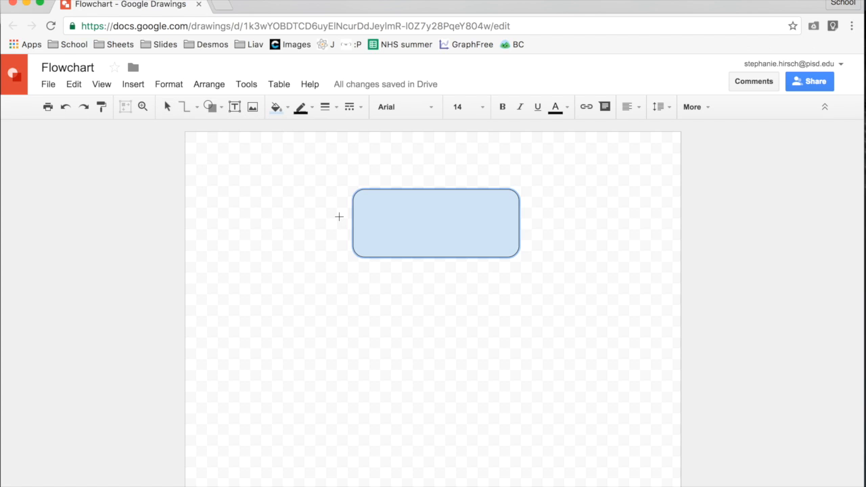
left_click_drag(296, 325, 431, 396)
- Draw a flowchart terminator shape to the right of the diamond, at about the same height
left_click(223, 109)
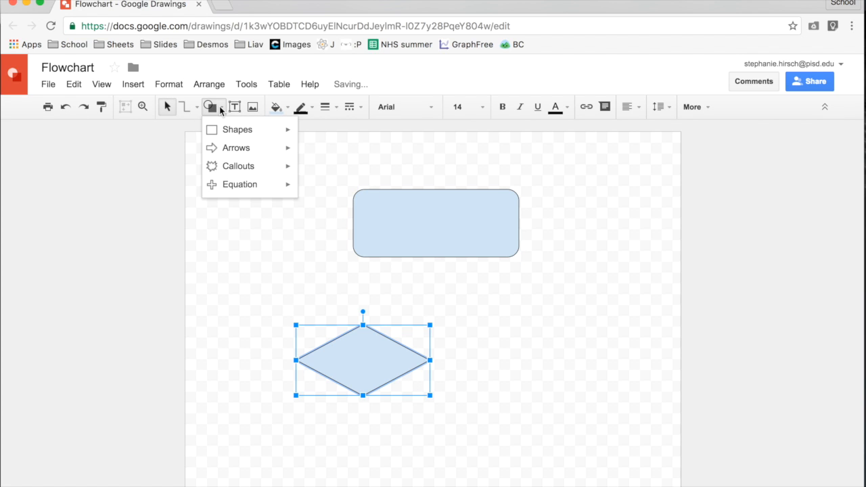
mouse_move(241, 135)
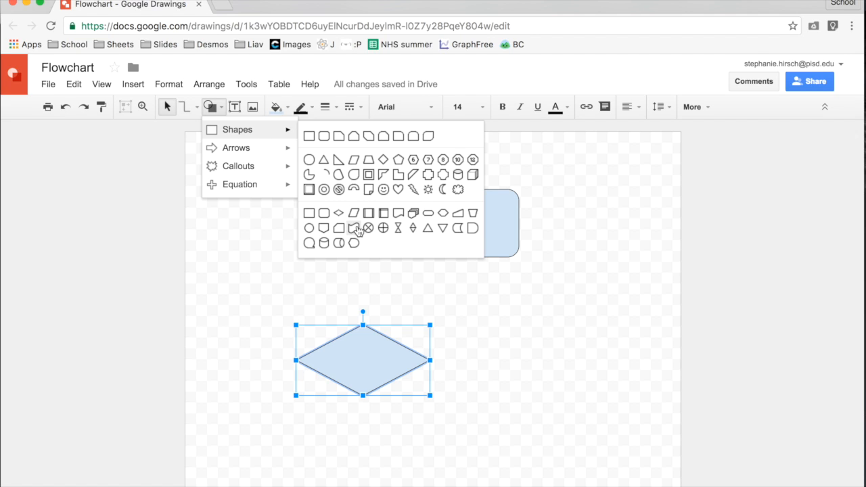
left_click(430, 214)
left_click_drag(510, 340, 641, 379)
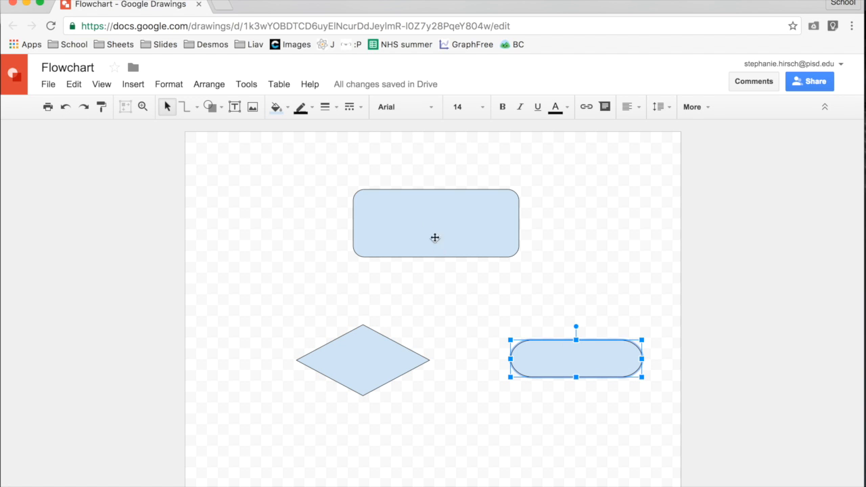
- Set both the fill and the outline colour of the terminator shape to orange
left_click(277, 109)
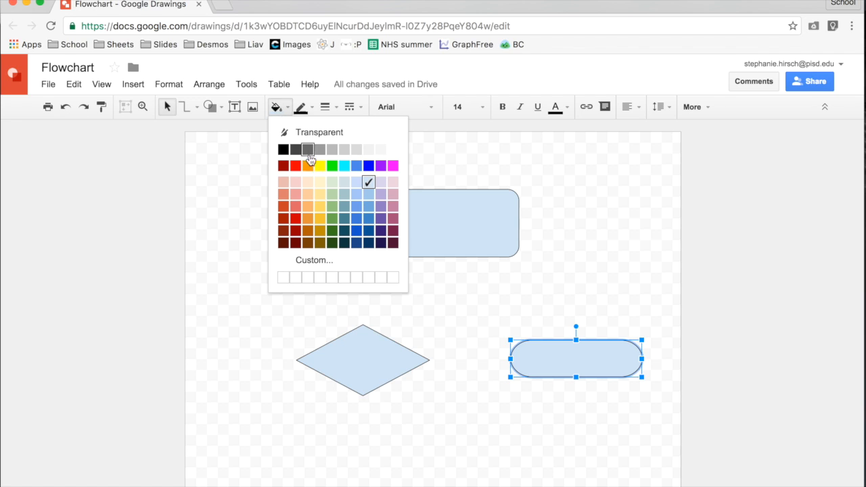
left_click(306, 165)
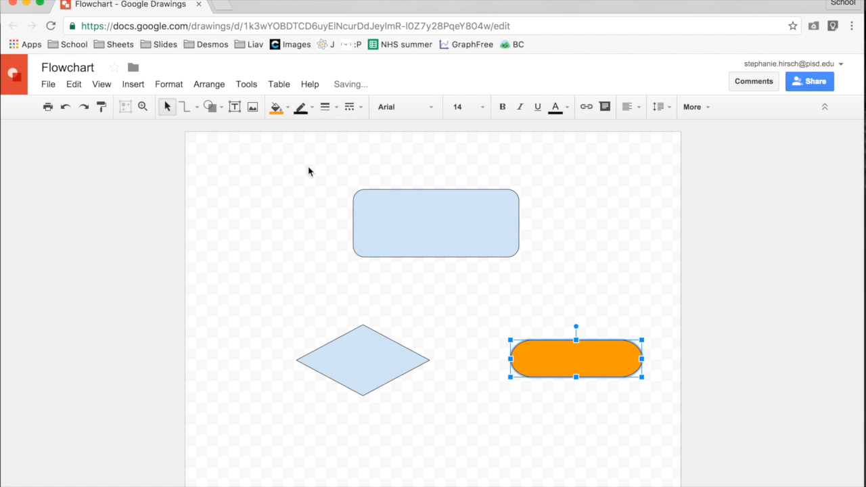
left_click(306, 114)
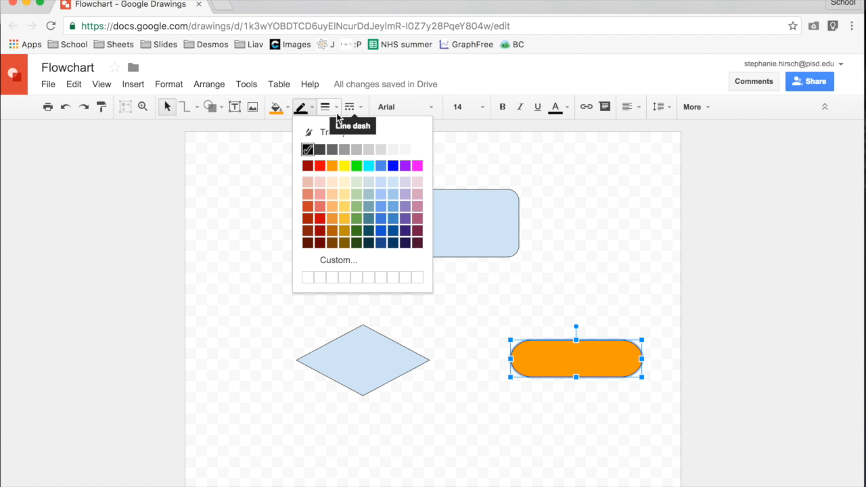
left_click(333, 166)
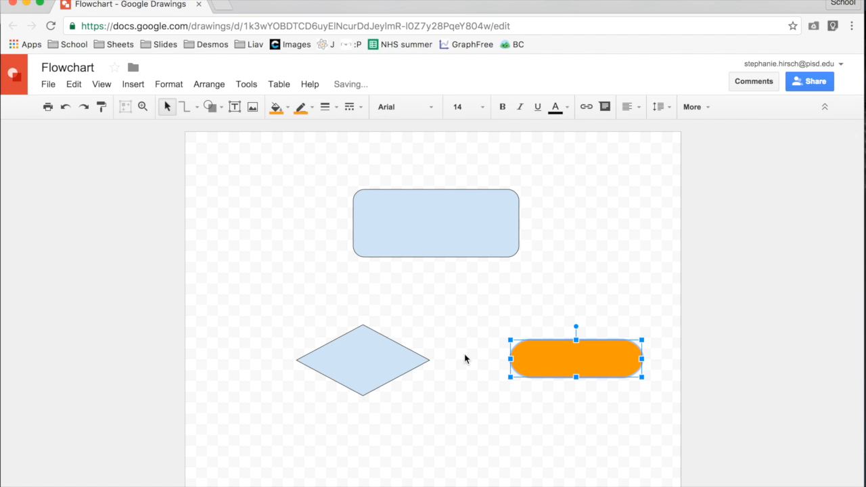
left_click(481, 402)
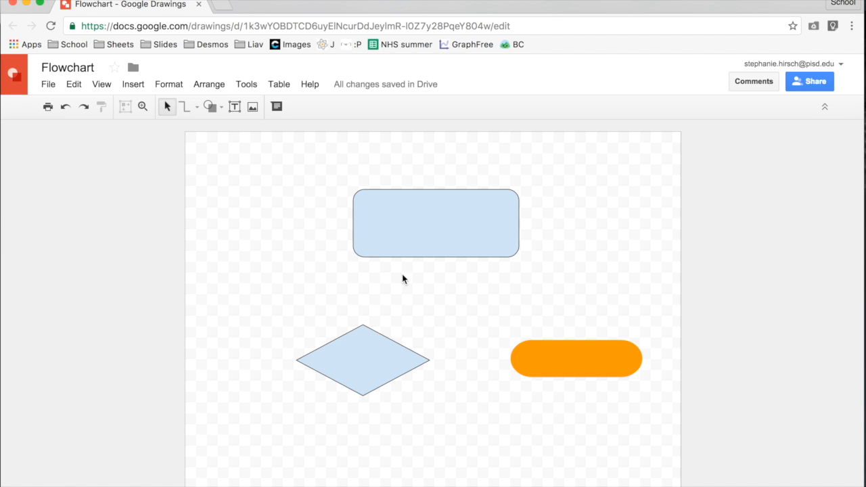
- Place an elbow connector on the empty canvas above the diamond and shift its middle segment lower
left_click(198, 108)
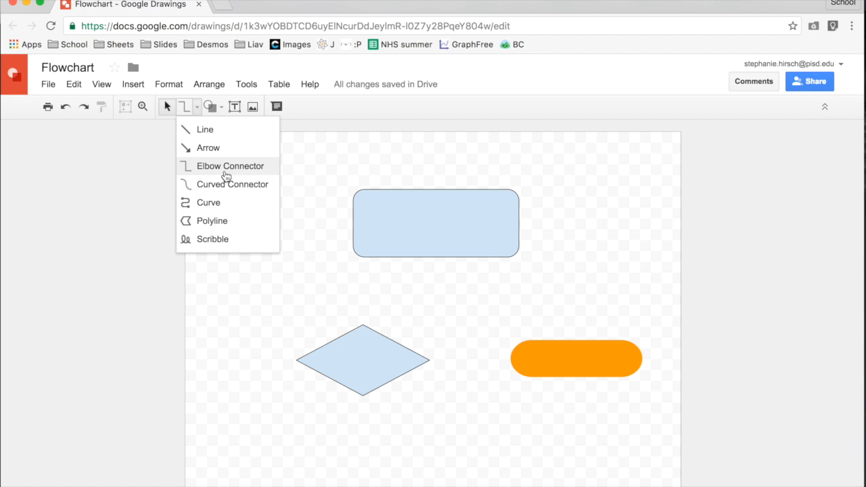
left_click(226, 166)
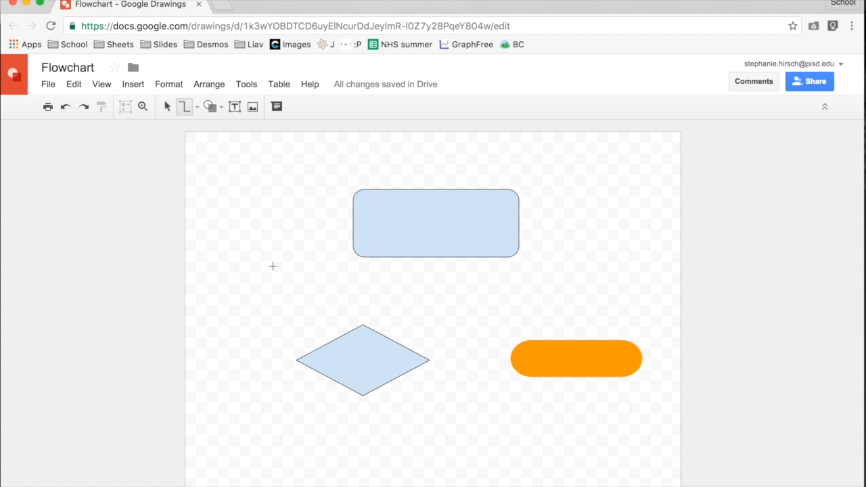
left_click(273, 266)
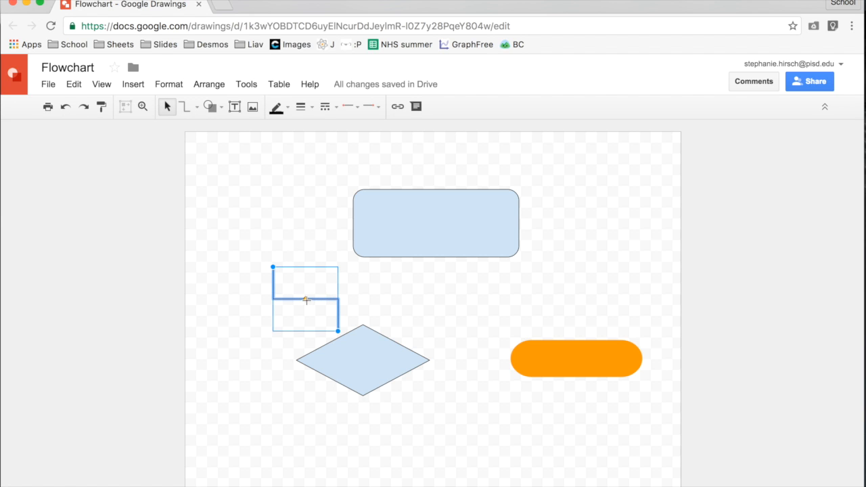
mouse_move(306, 299)
left_mouse_down()
mouse_move(306, 286)
mouse_move(306, 314)
mouse_move(307, 286)
left_mouse_up()
left_click_drag(307, 285, 307, 308)
left_click_drag(307, 308, 307, 308)
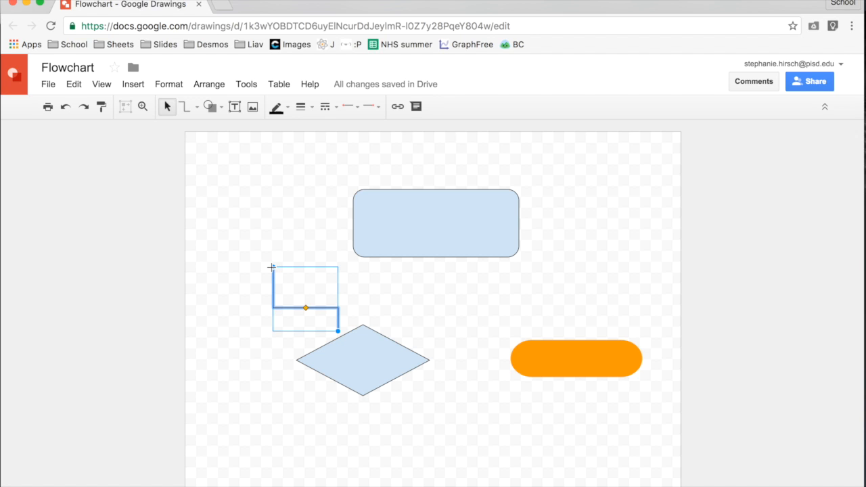
- Attach the connector's start to the rounded rectangle's bottom midpoint and its end to the diamond's top point
left_click_drag(272, 267, 353, 244)
left_click_drag(352, 243, 435, 265)
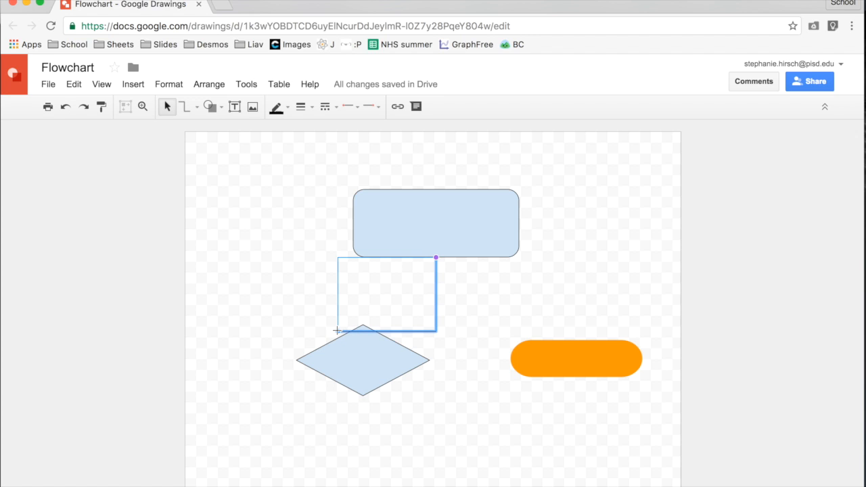
left_click_drag(337, 330, 363, 324)
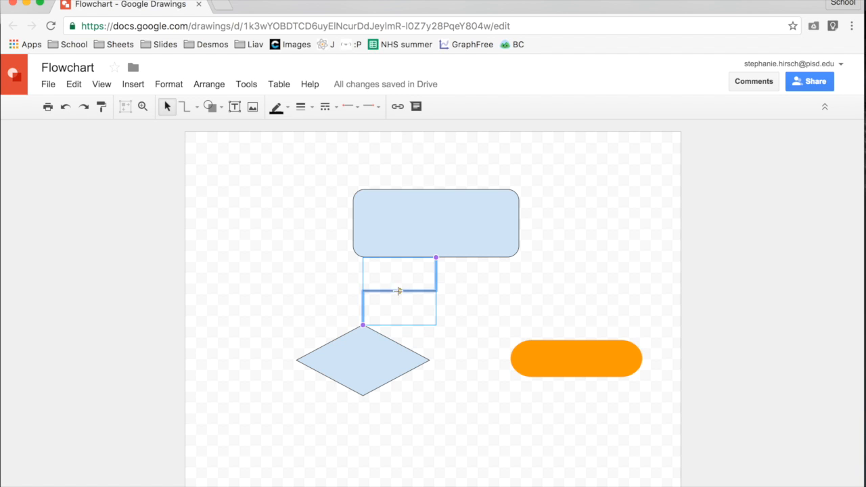
left_click(346, 311)
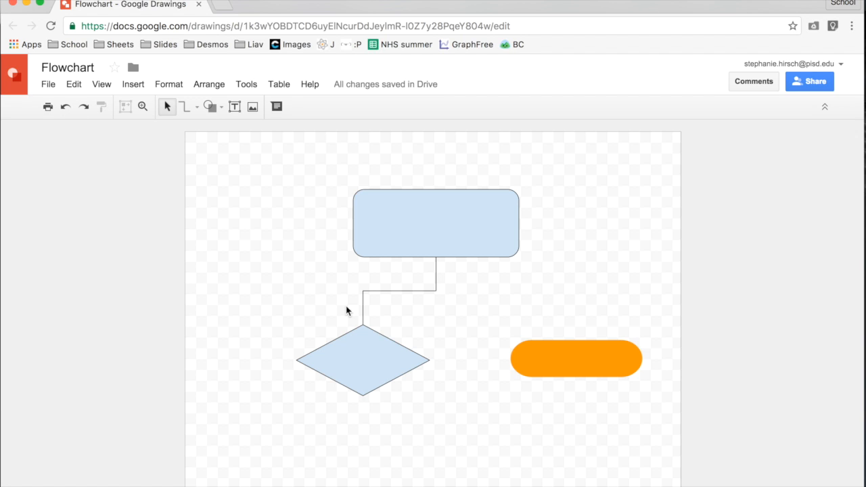
- Add a filled arrowhead to the start of the connector between the rectangle and the diamond
left_click(399, 292)
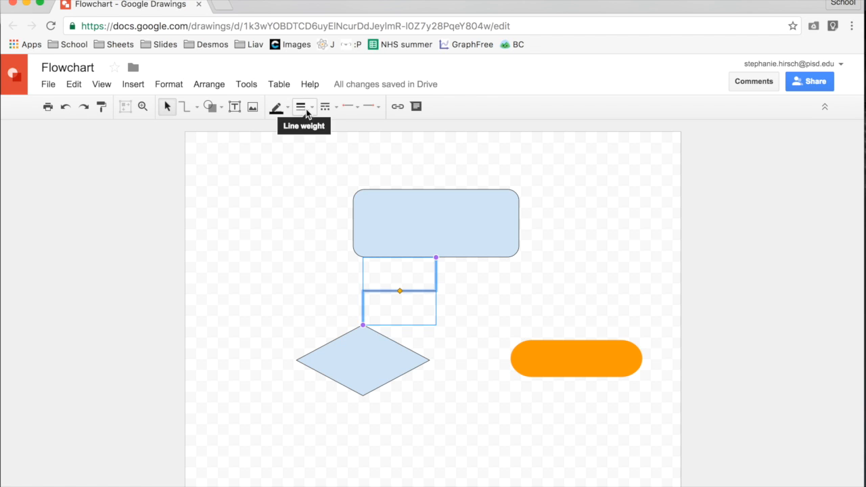
left_click(356, 108)
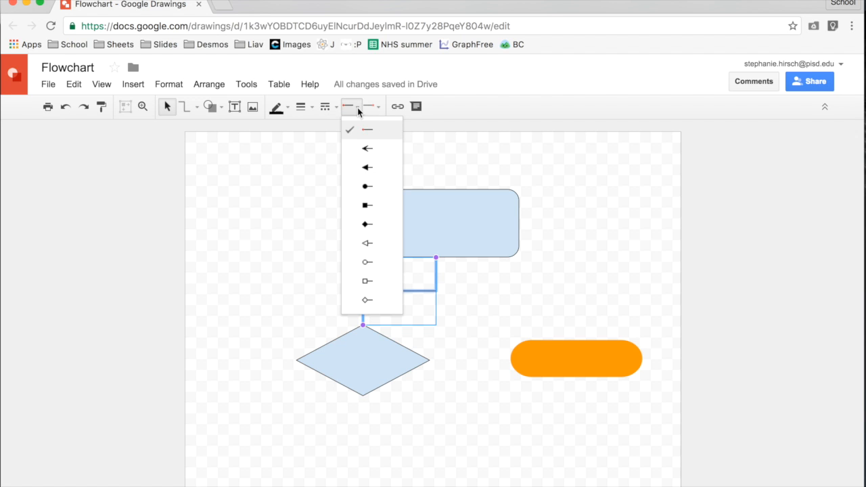
left_click(369, 168)
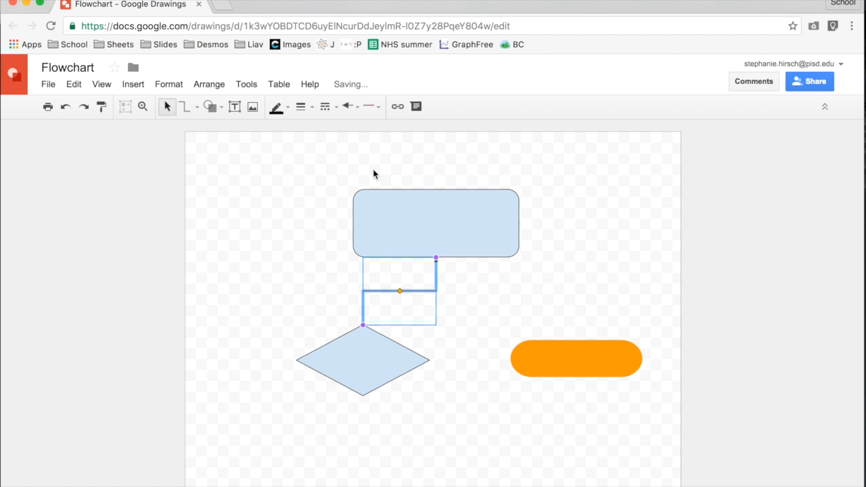
left_click(447, 273)
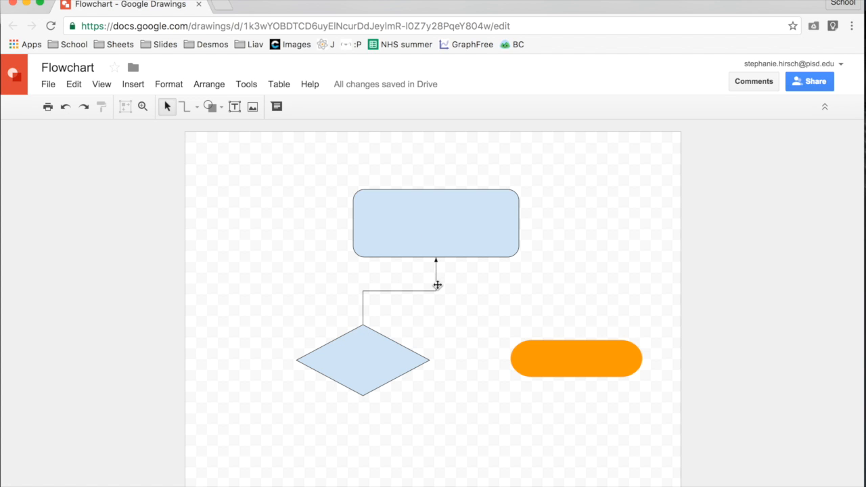
- Remove the connector's start arrowhead and set a filled arrowhead at its end on the diamond
left_click(438, 286)
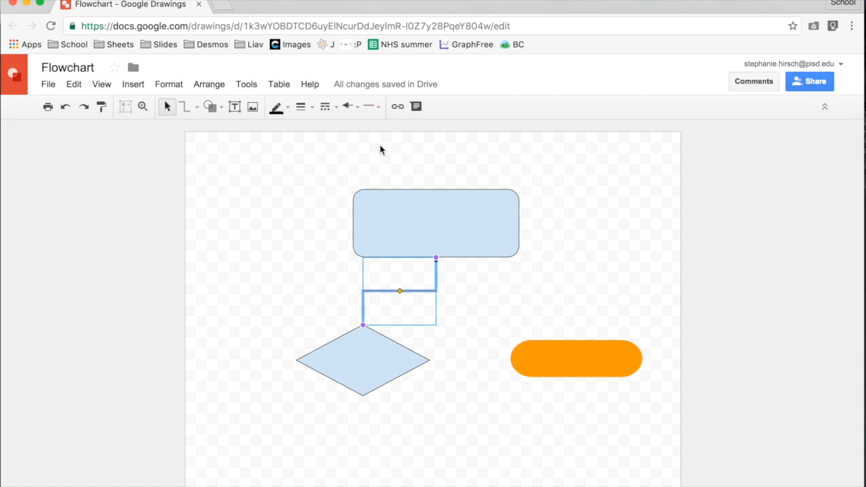
left_click(354, 112)
left_click(353, 124)
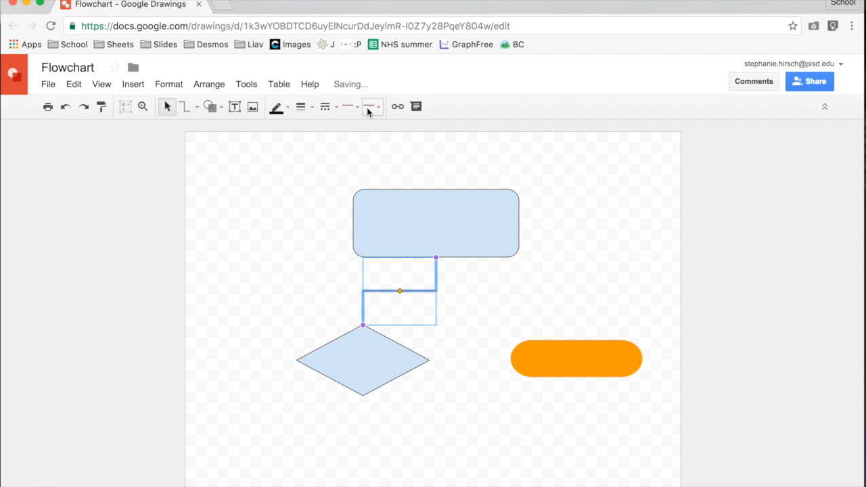
left_click(368, 109)
left_click(379, 173)
left_click(320, 263)
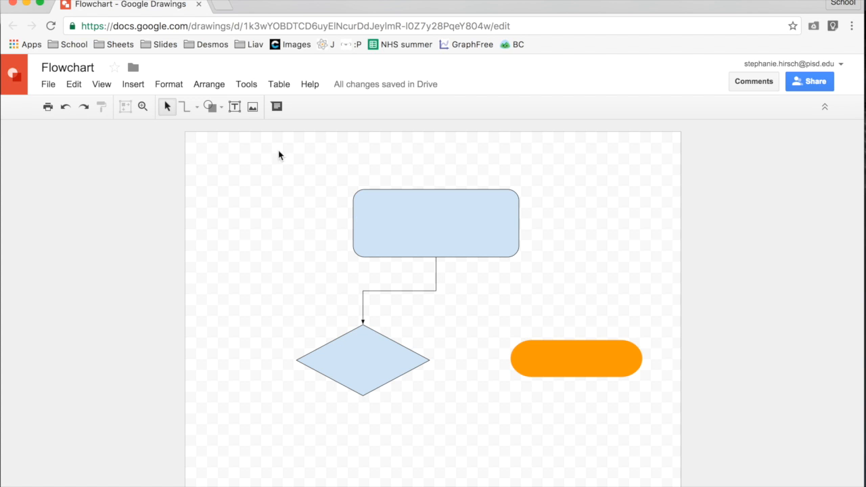
- Add a second elbow connector running from the diamond's bottom point to the left side of the orange terminator
left_click(184, 112)
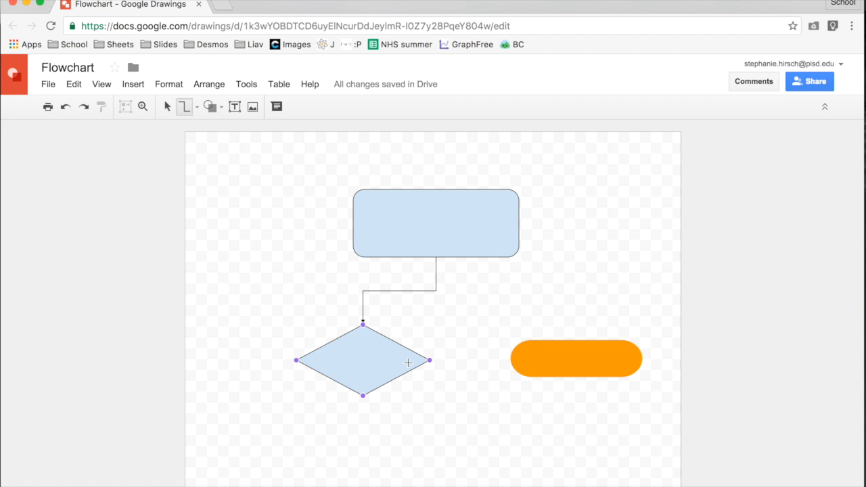
left_click(463, 426)
left_click_drag(463, 426, 364, 402)
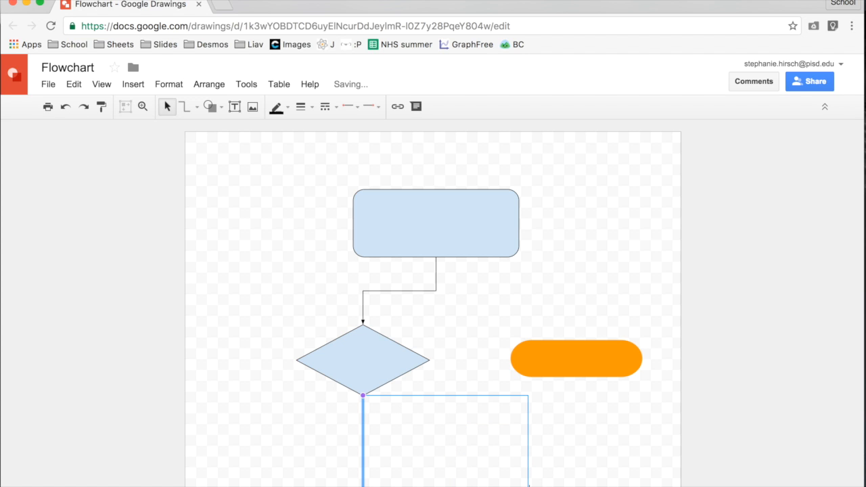
left_click_drag(529, 486, 511, 360)
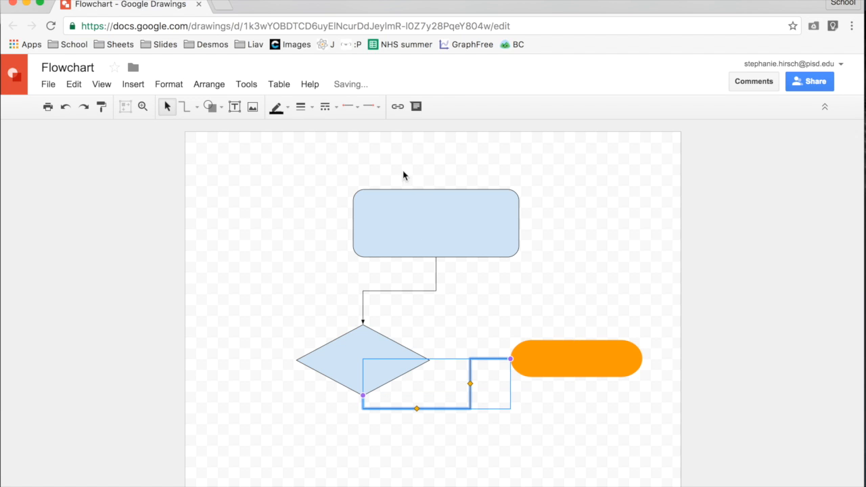
- Set a filled arrowhead at the end of the connector that meets the orange terminator
left_click(371, 106)
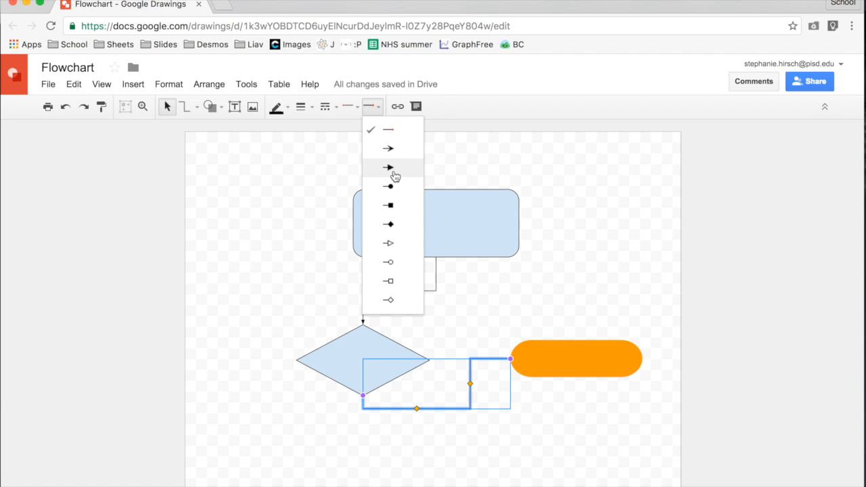
left_click(393, 169)
left_click(486, 337)
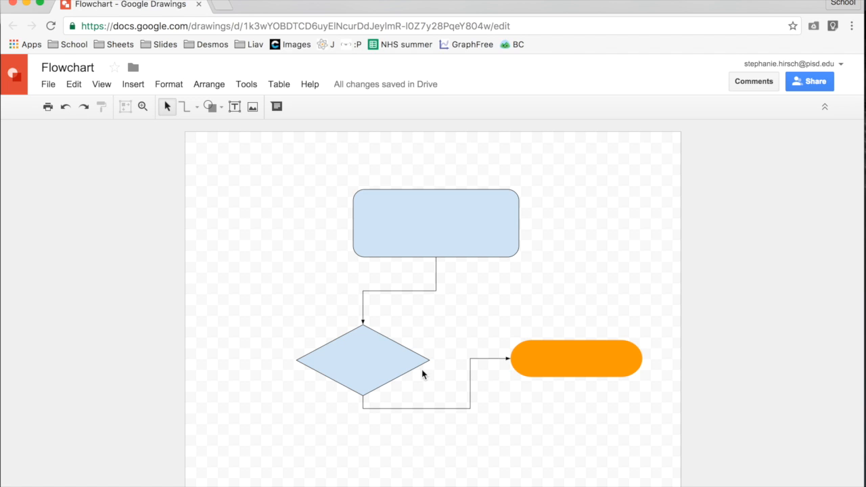
- Select the decision diamond
left_click(377, 363)
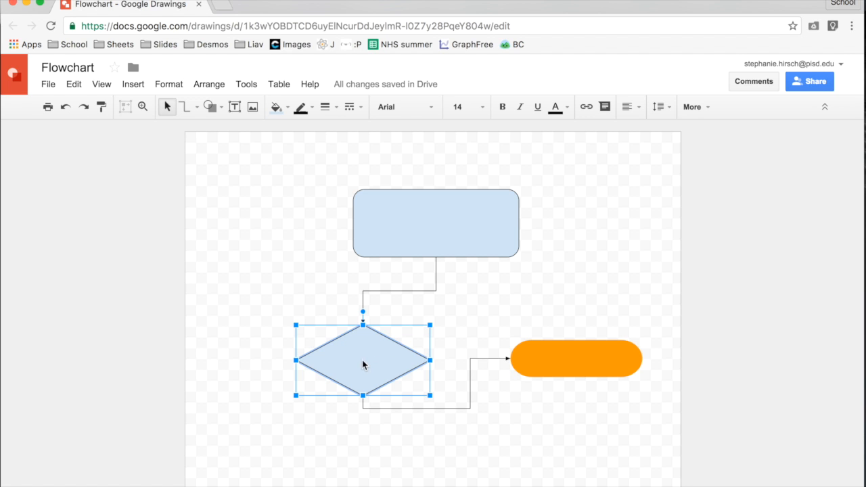